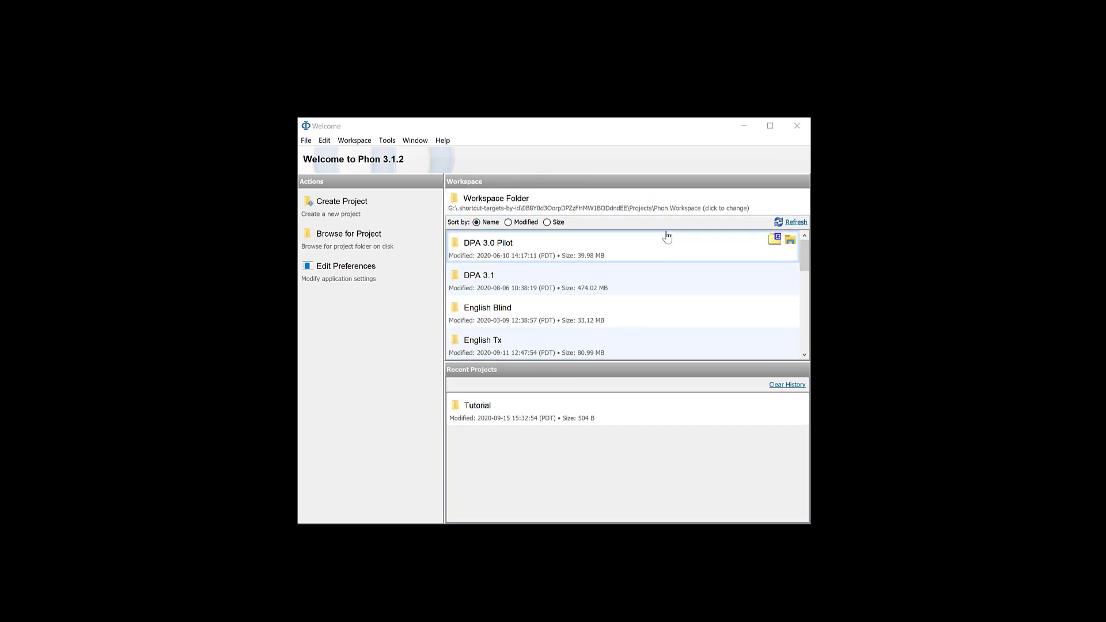
Clear the history of recent projects
{"action": "left_click", "coordinate": [784, 384]}
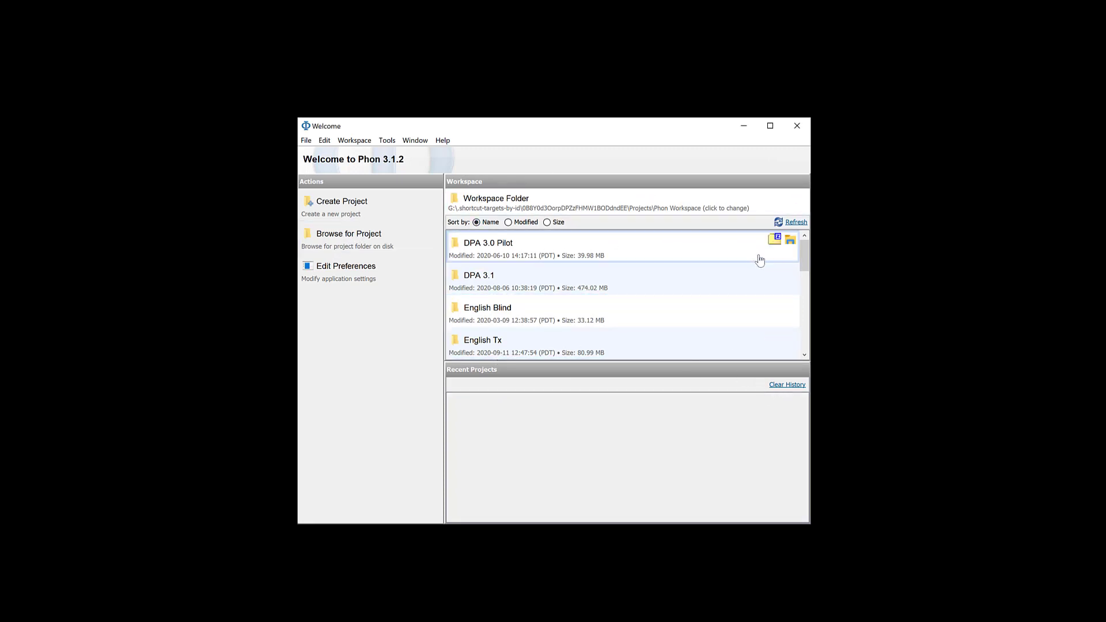
{"action": "mouse_move", "coordinate": [804, 254]}
{"action": "left_mouse_down"}
{"action": "mouse_move", "coordinate": [812, 345]}
{"action": "mouse_move", "coordinate": [809, 253]}
{"action": "left_mouse_up"}
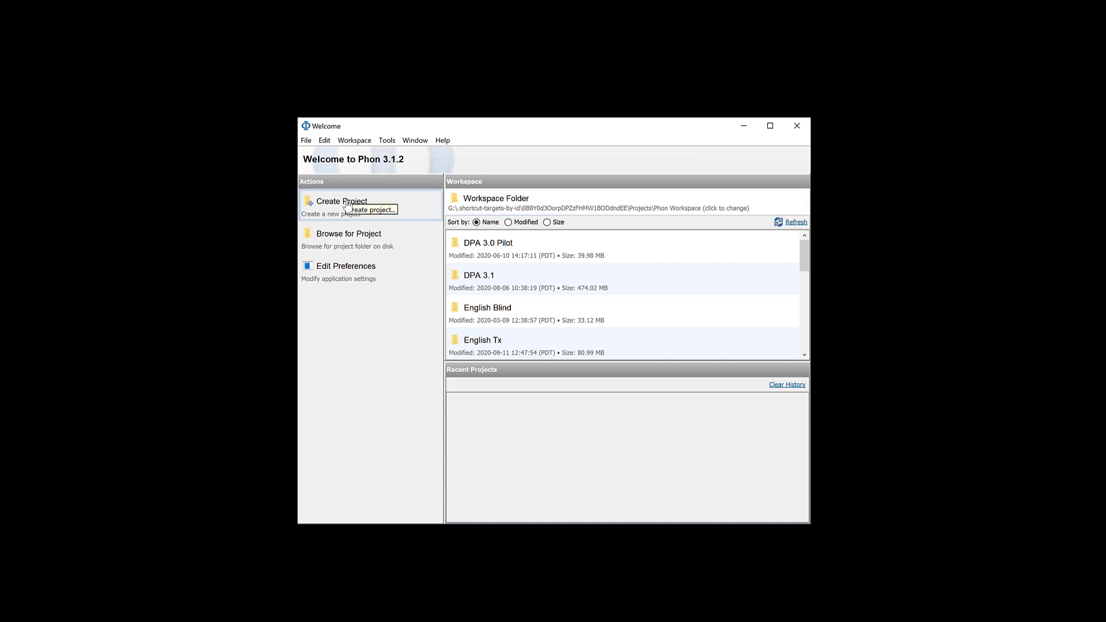
Create a new project named Tutorial in PhonDemoProject-1's __res\media folder and minimize the Welcome window
{"action": "left_click", "coordinate": [326, 210]}
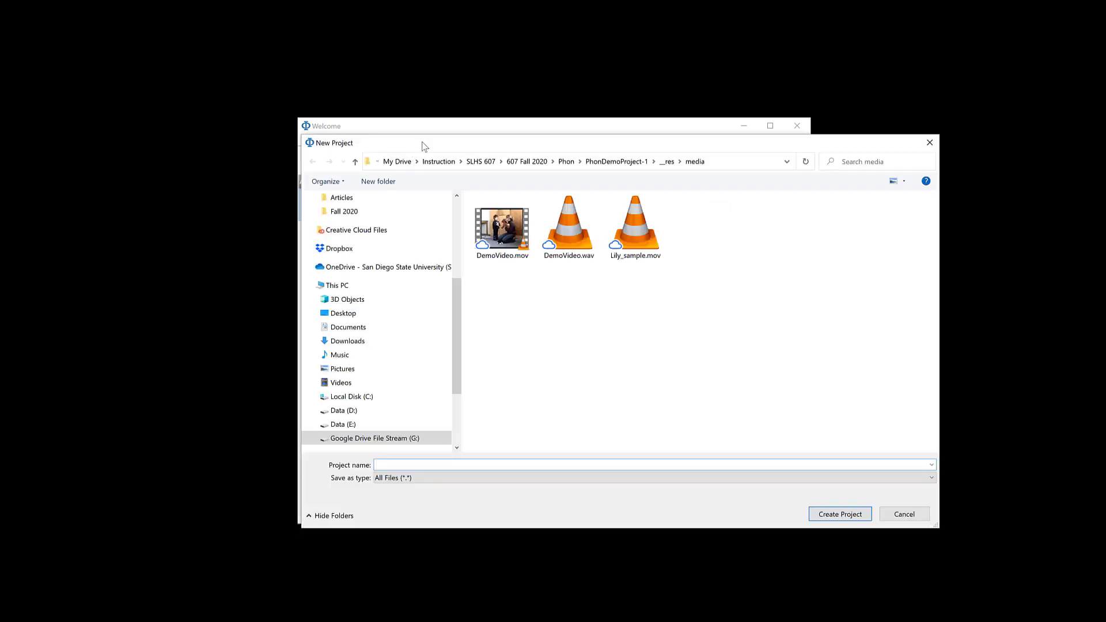
{"action": "left_click_drag", "start_coordinate": [425, 146], "coordinate": [286, 224]}
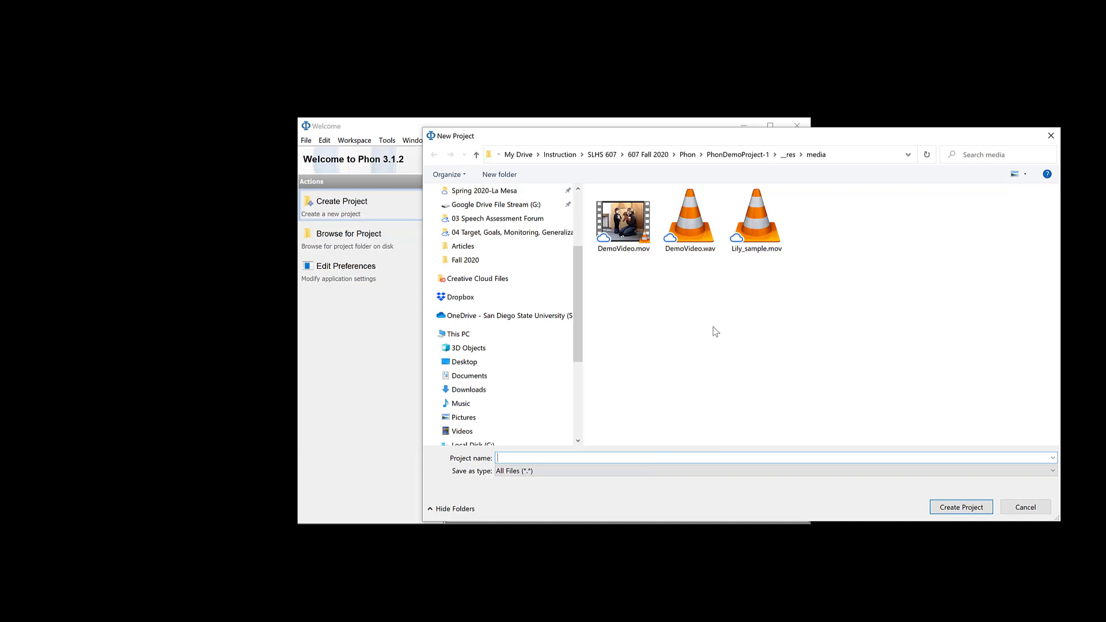
{"action": "type", "text": "orial"}
{"action": "left_click", "coordinate": [962, 508]}
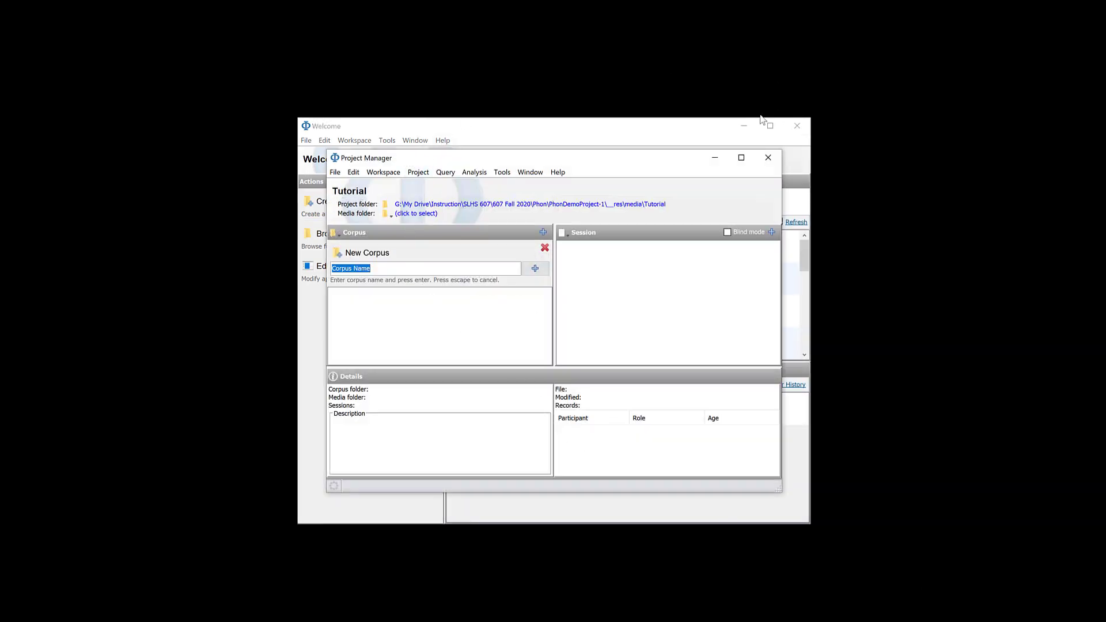
{"action": "left_click", "coordinate": [744, 125]}
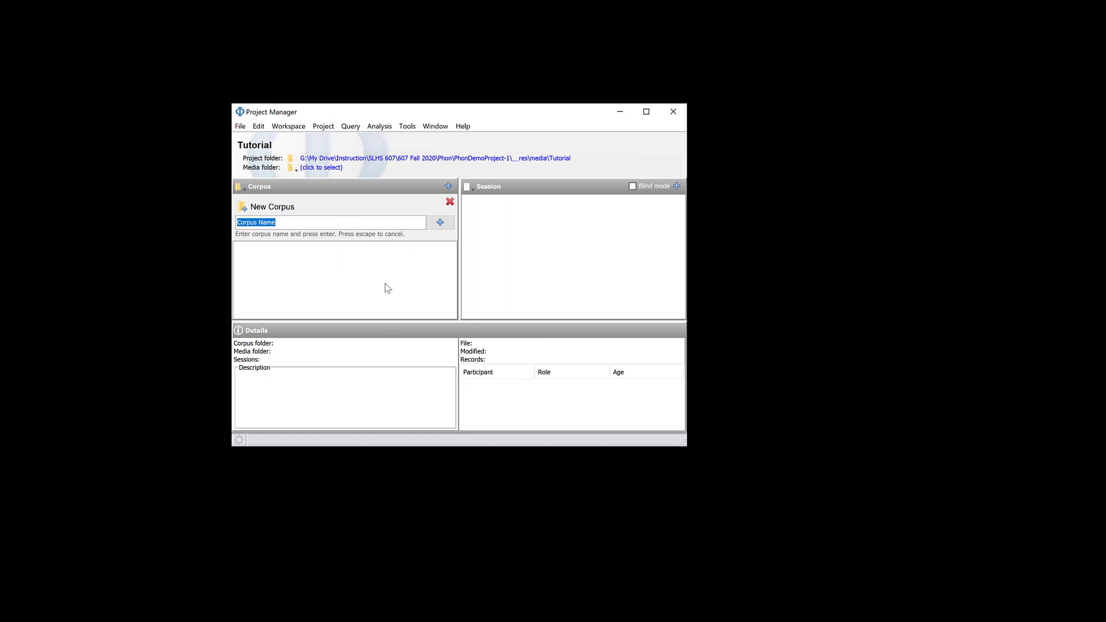
Add a corpus to the Tutorial project, named with the participant's first name
{"action": "left_click_drag", "start_coordinate": [375, 113], "coordinate": [438, 109]}
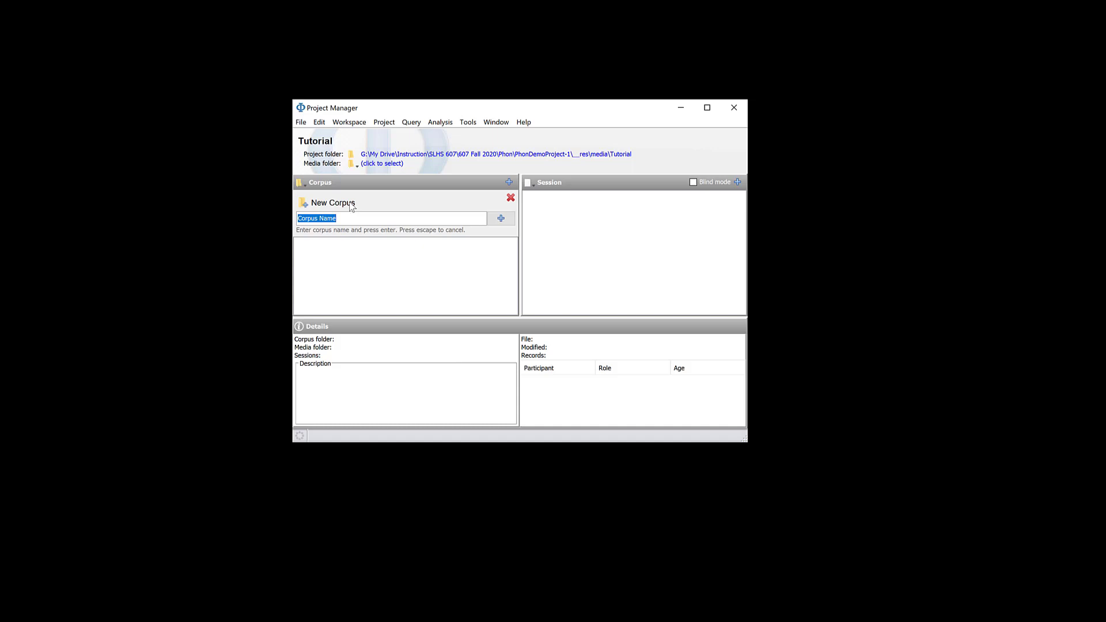
{"action": "type", "text": "A"}
{"action": "left_click", "coordinate": [499, 221]}
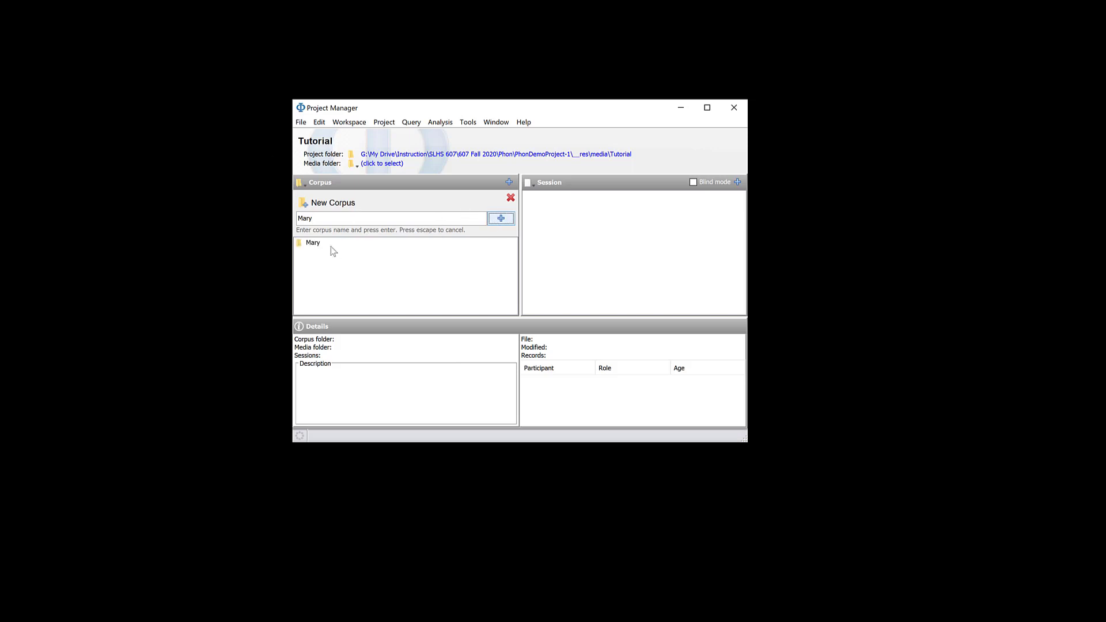
Create a session in the new corpus, named with the participant's first name followed by "Pre"
{"action": "left_click", "coordinate": [316, 249]}
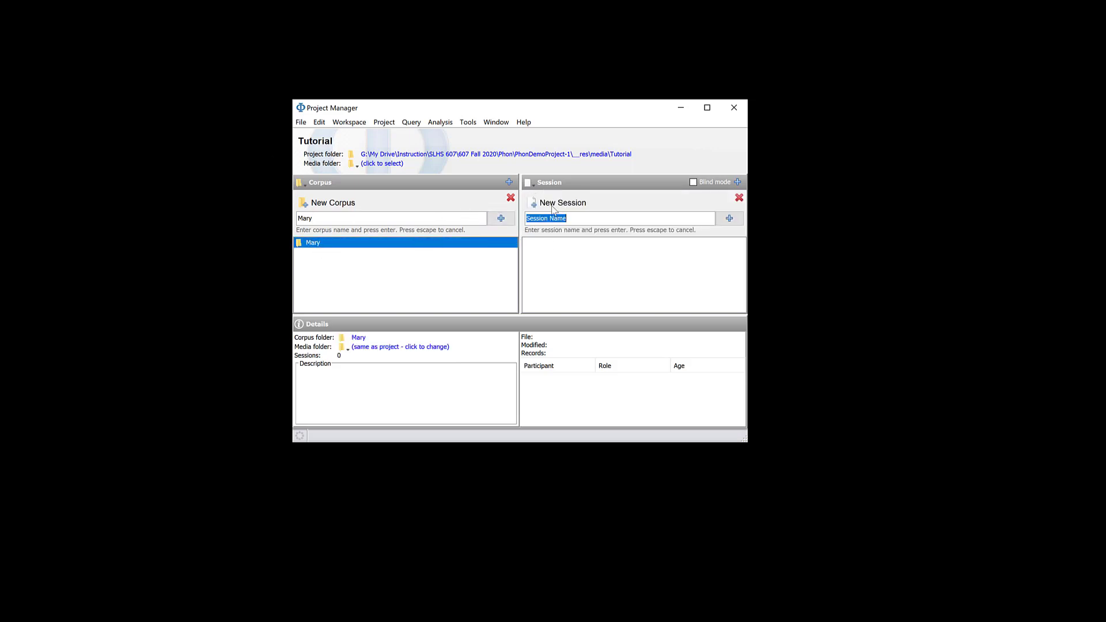
{"action": "left_click", "coordinate": [577, 219]}
{"action": "key", "text": "ctrl+a"}
{"action": "key", "text": "BackSpace"}
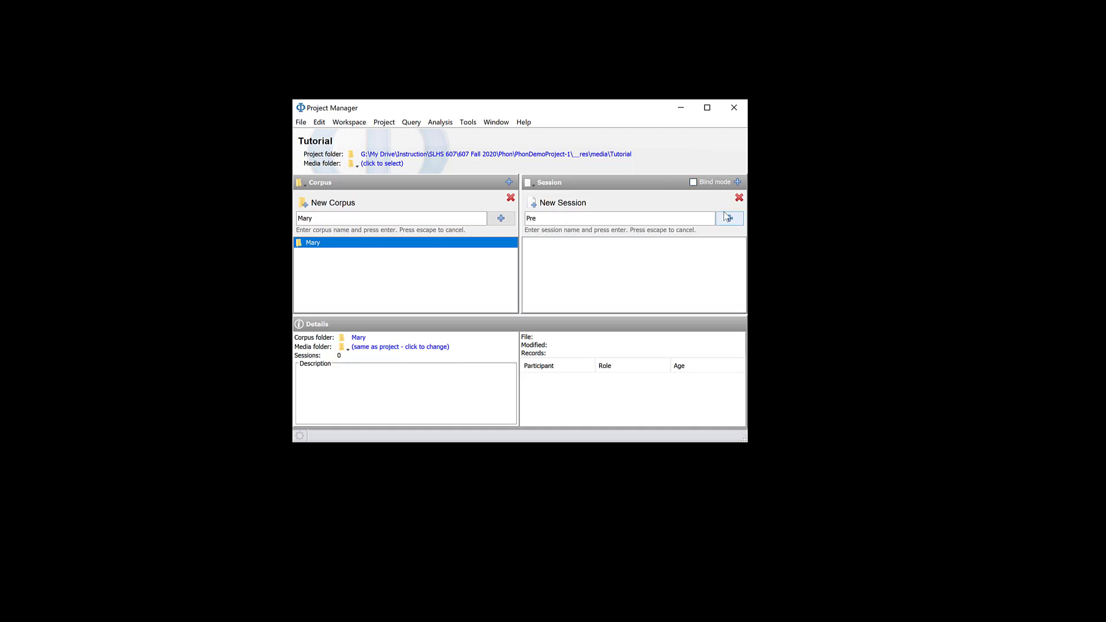
{"action": "key", "text": "ctrl+a"}
{"action": "key", "text": "BackSpace"}
{"action": "left_click", "coordinate": [729, 220]}
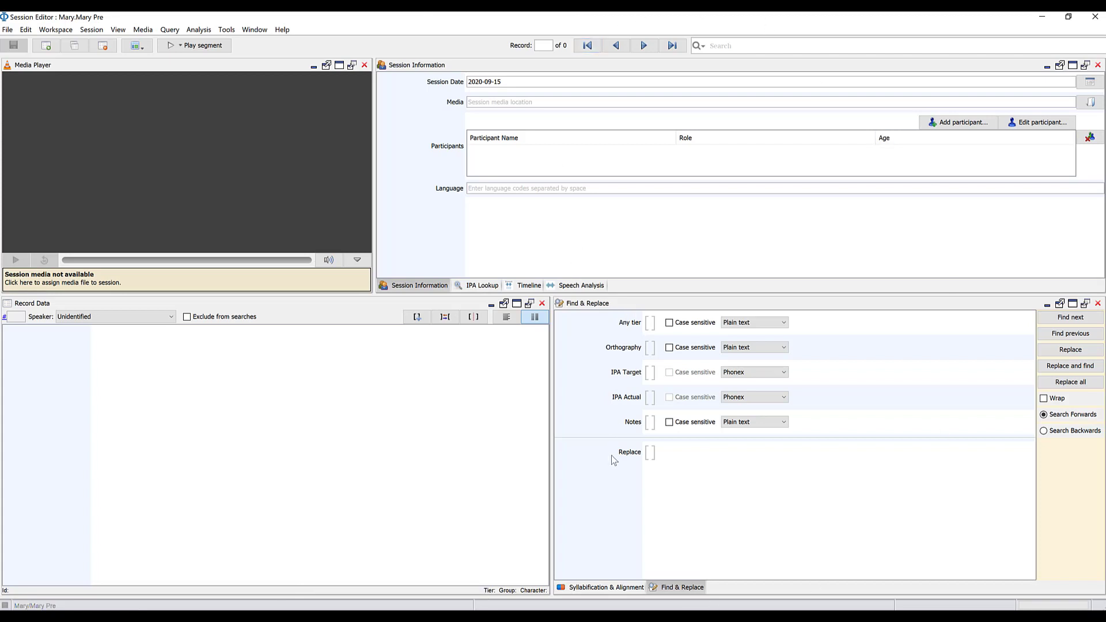
Examine the session editor's views, including IPA Lookup, Timeline, Syllabification & Alignment and Find & Replace, and the list of available views
{"action": "left_click", "coordinate": [473, 285]}
{"action": "left_click", "coordinate": [518, 285]}
{"action": "left_click", "coordinate": [430, 288]}
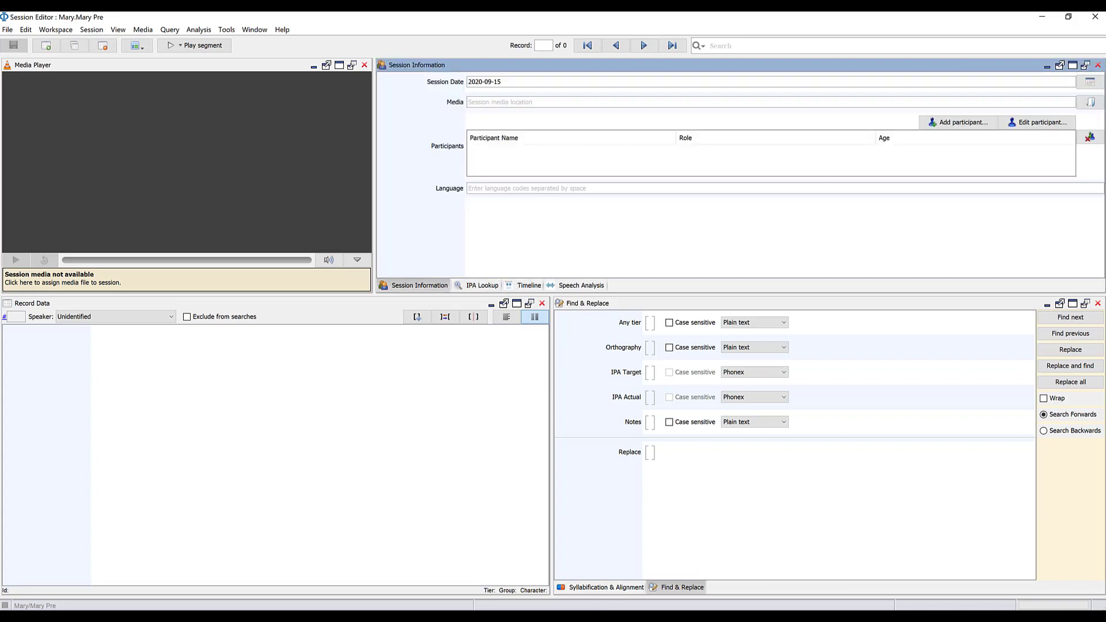
{"action": "left_click", "coordinate": [118, 30]}
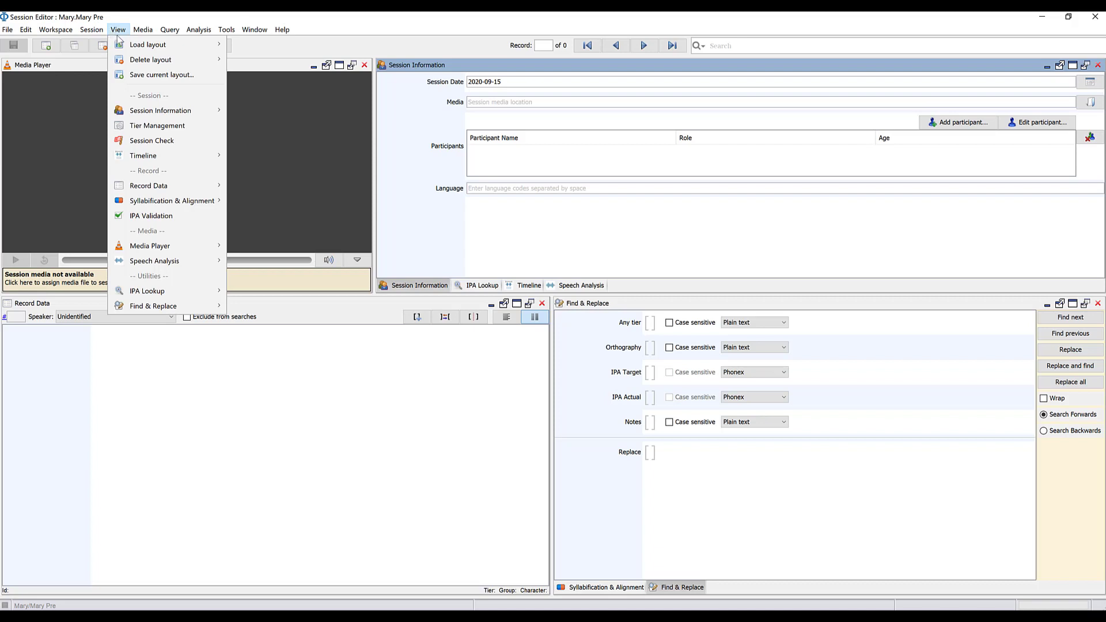
{"action": "mouse_move", "coordinate": [122, 45]}
{"action": "left_click", "coordinate": [829, 594]}
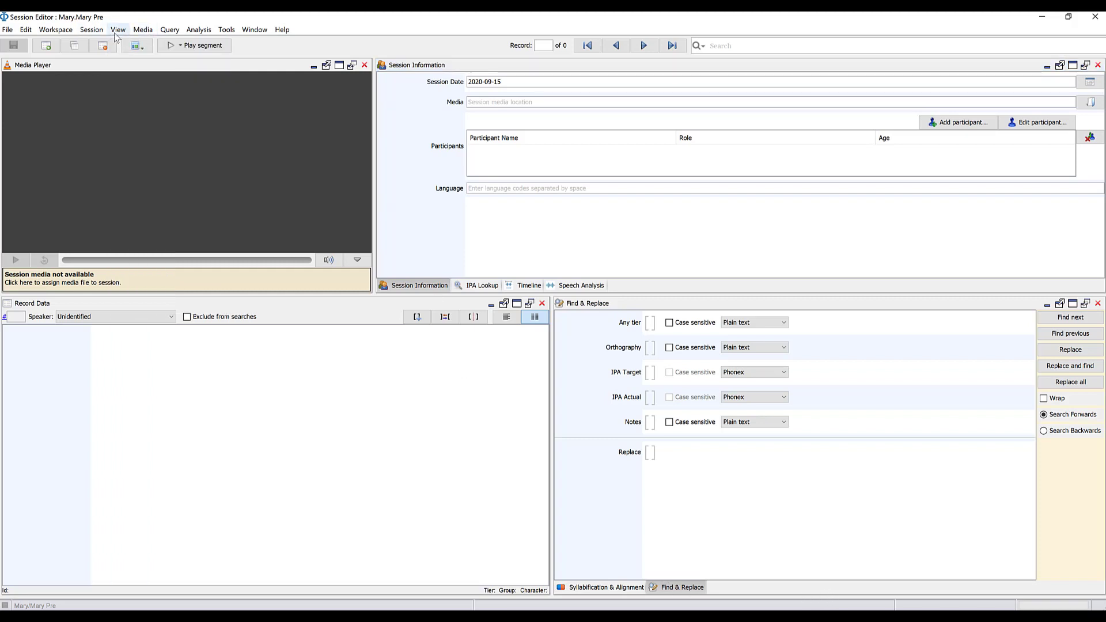
{"action": "left_click", "coordinate": [627, 588]}
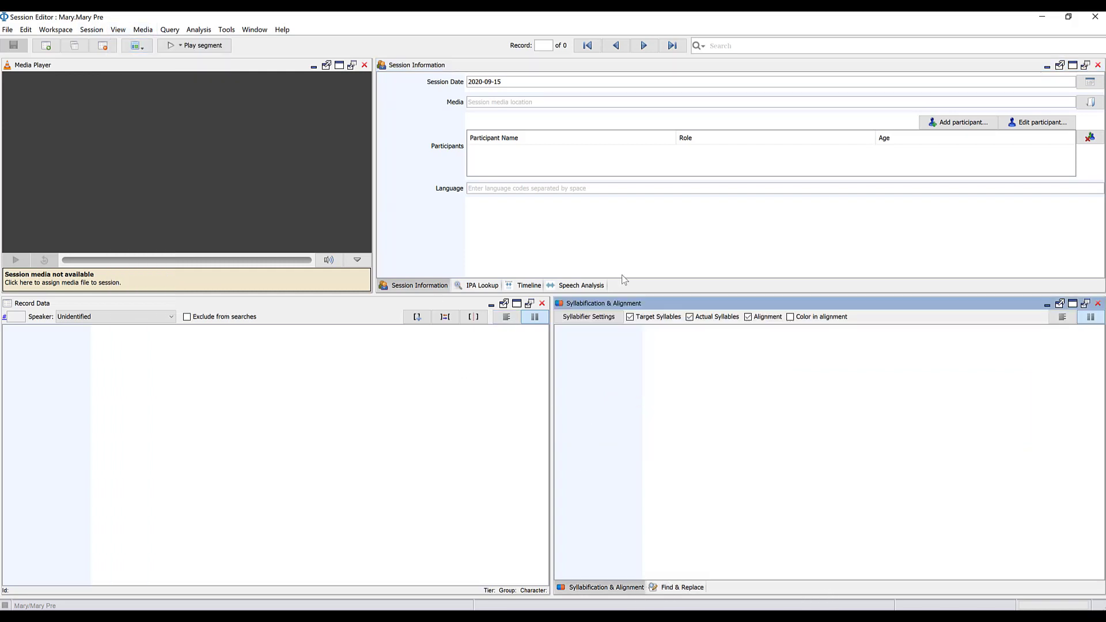
{"action": "left_click", "coordinate": [117, 30]}
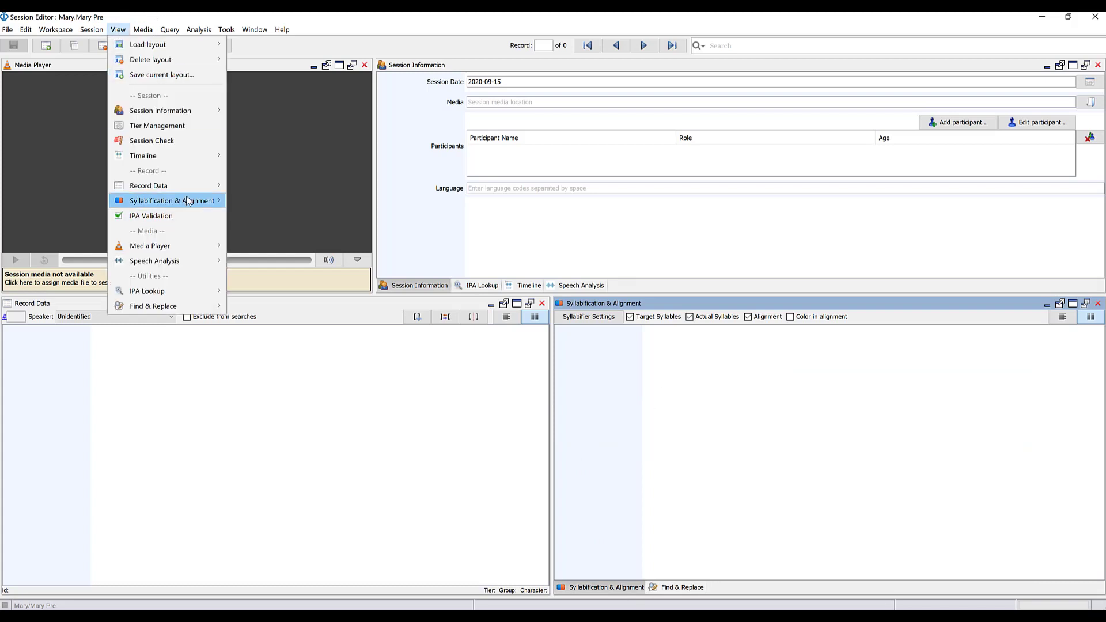
{"action": "mouse_move", "coordinate": [187, 199]}
{"action": "left_click", "coordinate": [747, 435]}
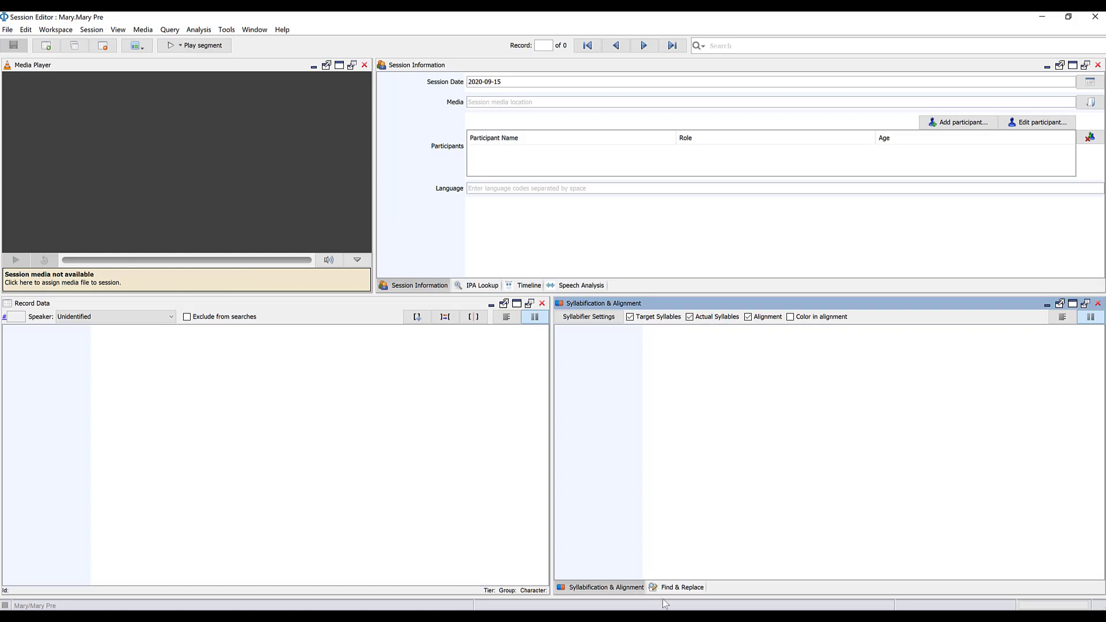
{"action": "left_click", "coordinate": [681, 587]}
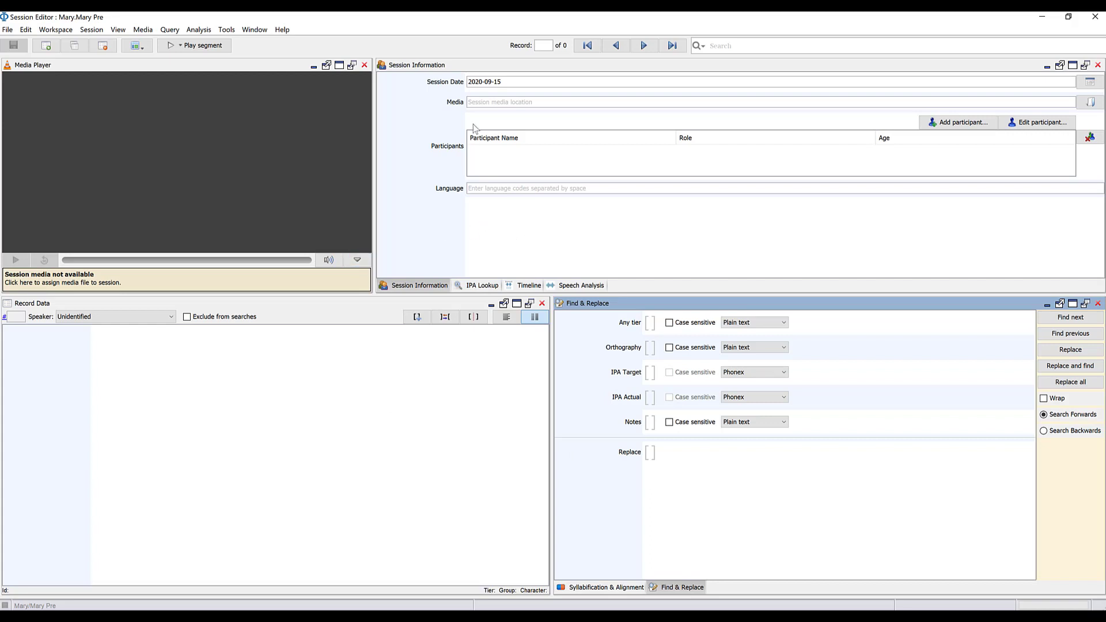
Assign DemoVideo.mov from PhonDemoProject-1's __res\media folder as the session media
{"action": "left_click", "coordinate": [510, 82]}
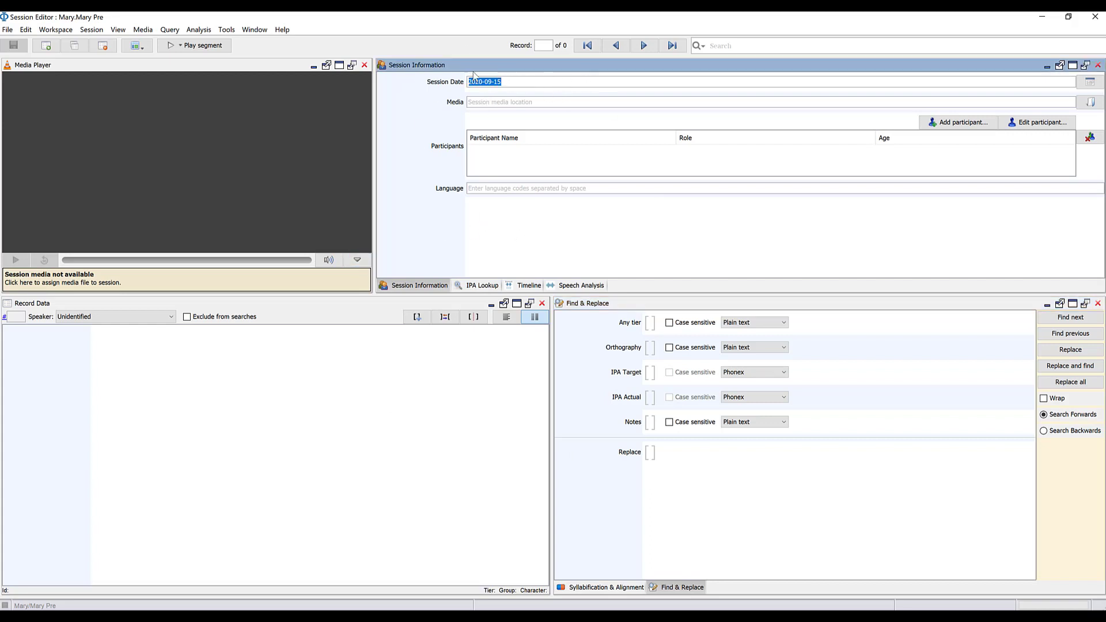
{"action": "left_click", "coordinate": [487, 104]}
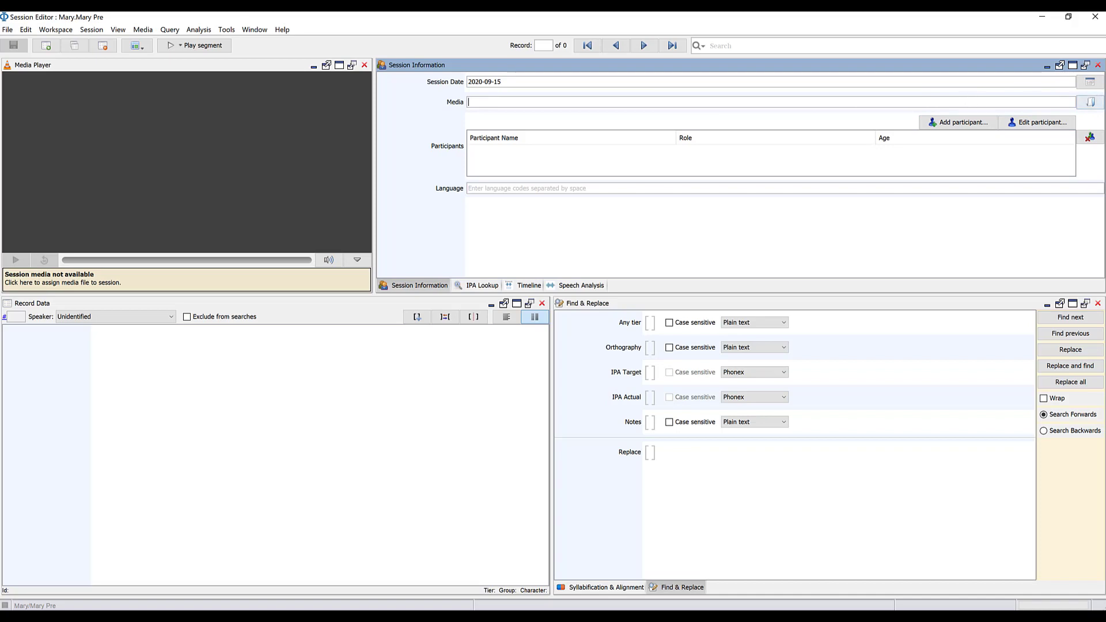
{"action": "left_click", "coordinate": [1090, 103]}
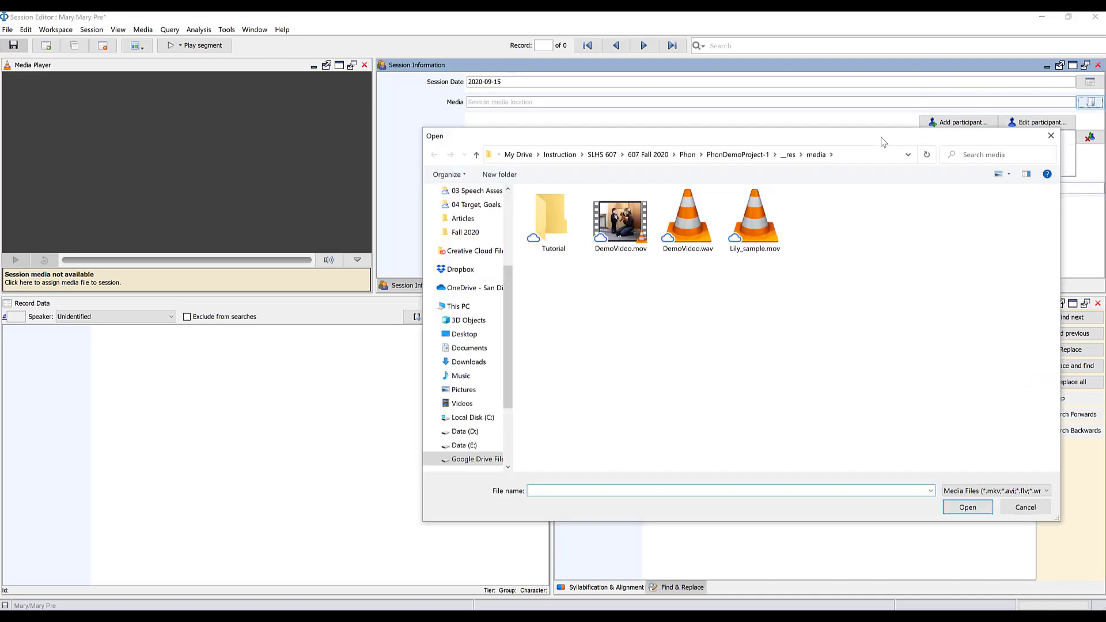
{"action": "left_click_drag", "start_coordinate": [880, 137], "coordinate": [515, 178]}
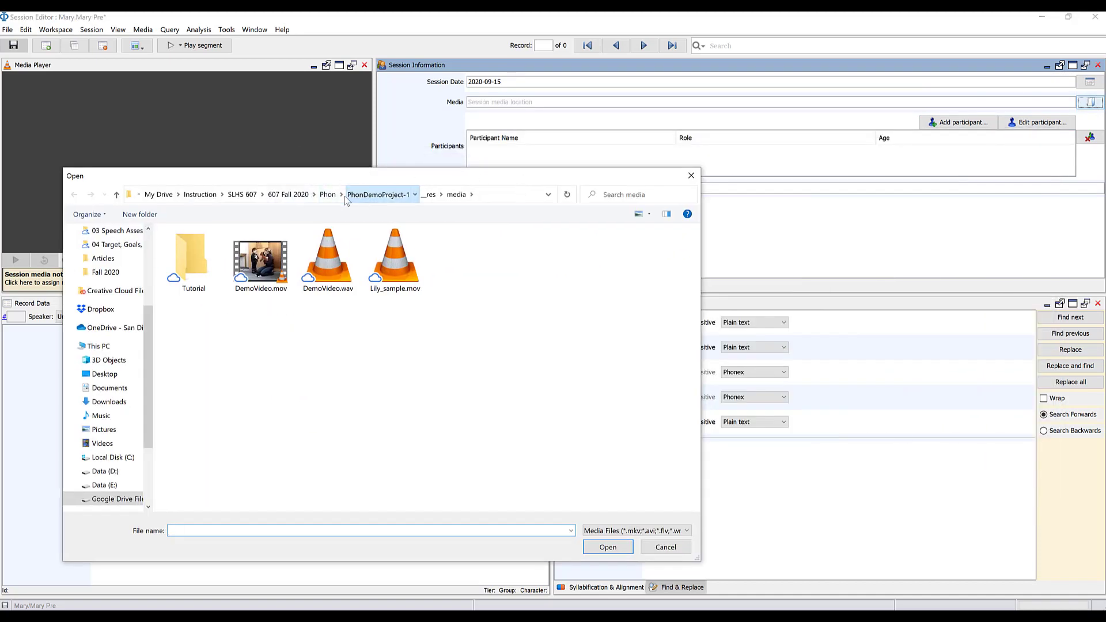
{"action": "left_click", "coordinate": [348, 196]}
{"action": "left_click", "coordinate": [327, 197]}
{"action": "left_click", "coordinate": [328, 198]}
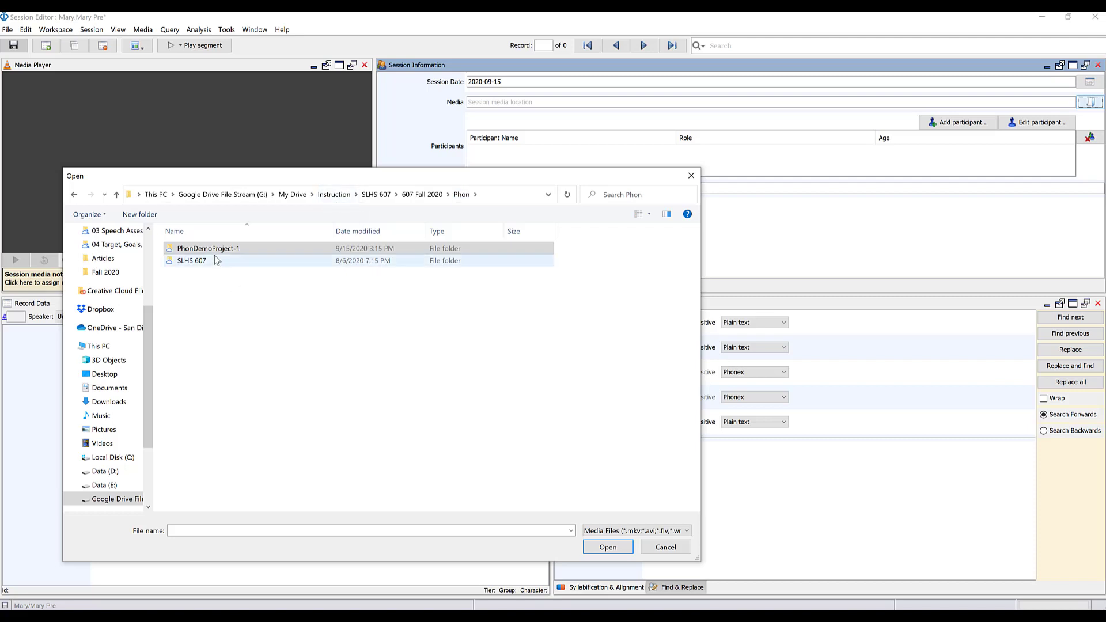
{"action": "double_click", "coordinate": [241, 252]}
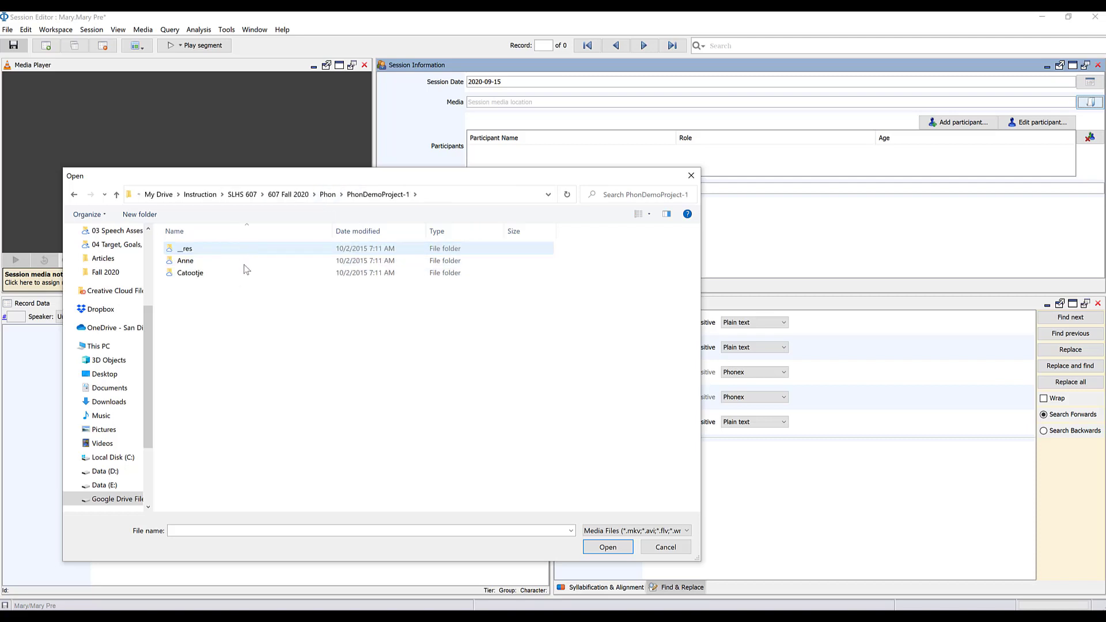
{"action": "left_click", "coordinate": [195, 253]}
{"action": "double_click", "coordinate": [194, 251]}
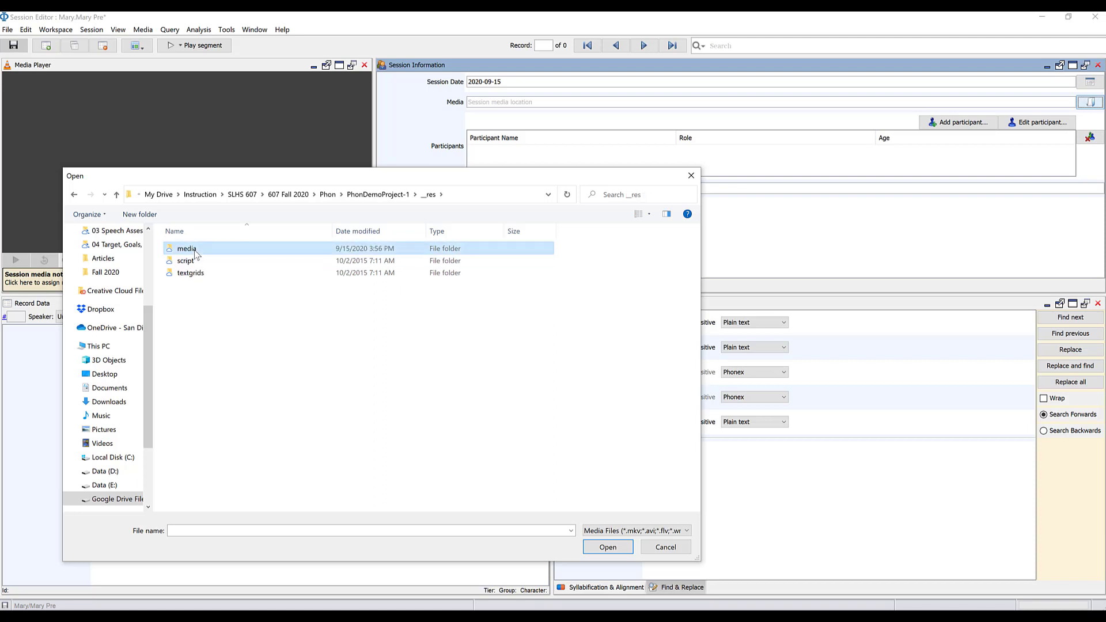
{"action": "double_click", "coordinate": [197, 251]}
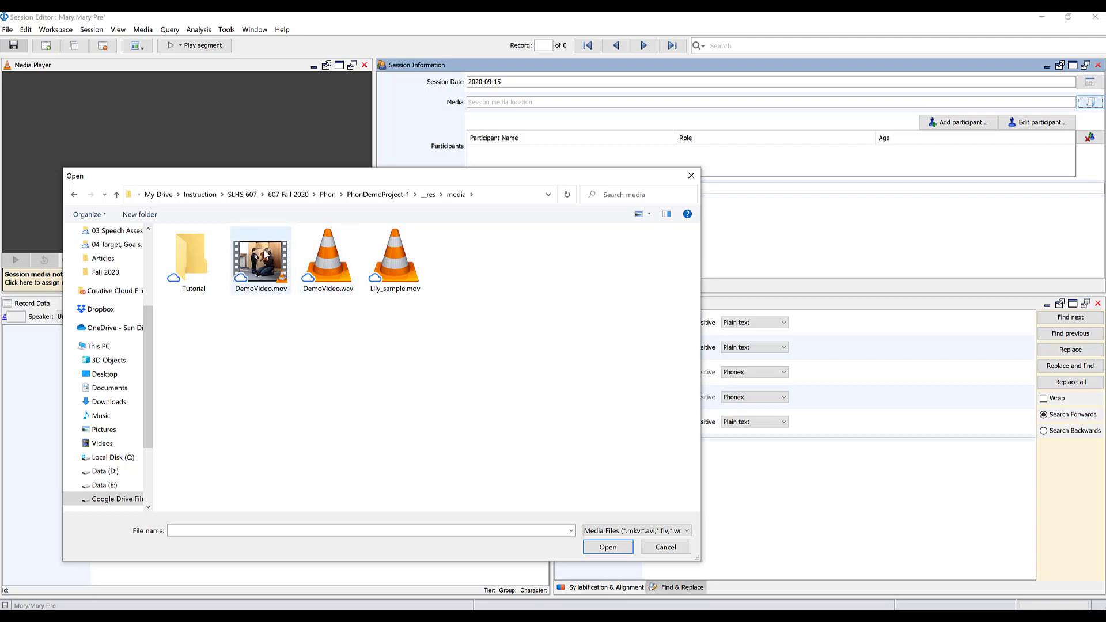
{"action": "left_click", "coordinate": [268, 271]}
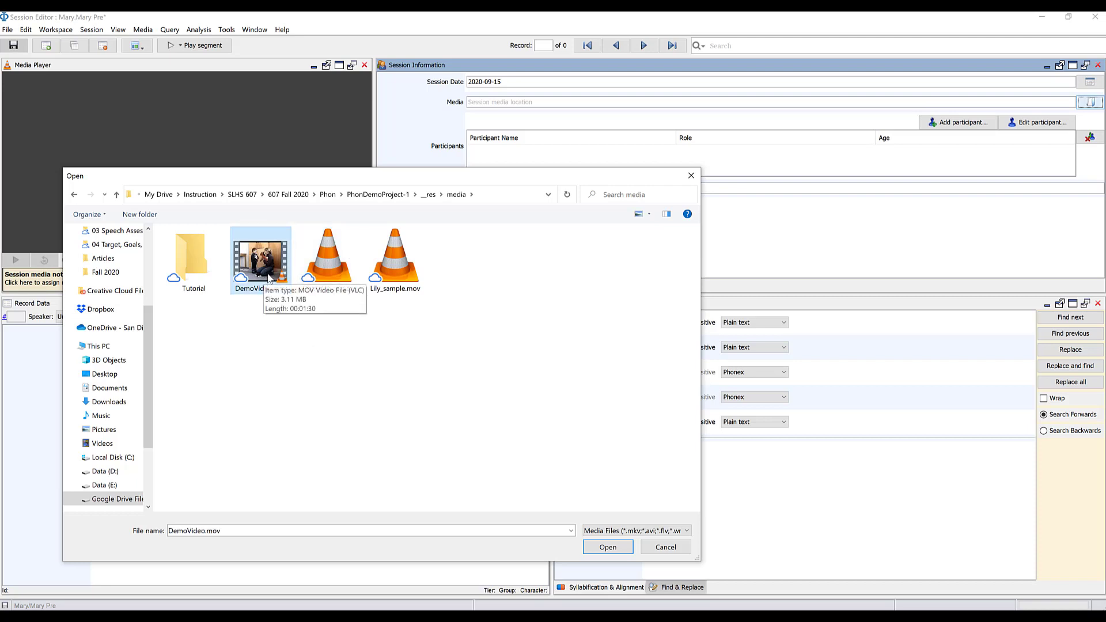
{"action": "double_click", "coordinate": [256, 277]}
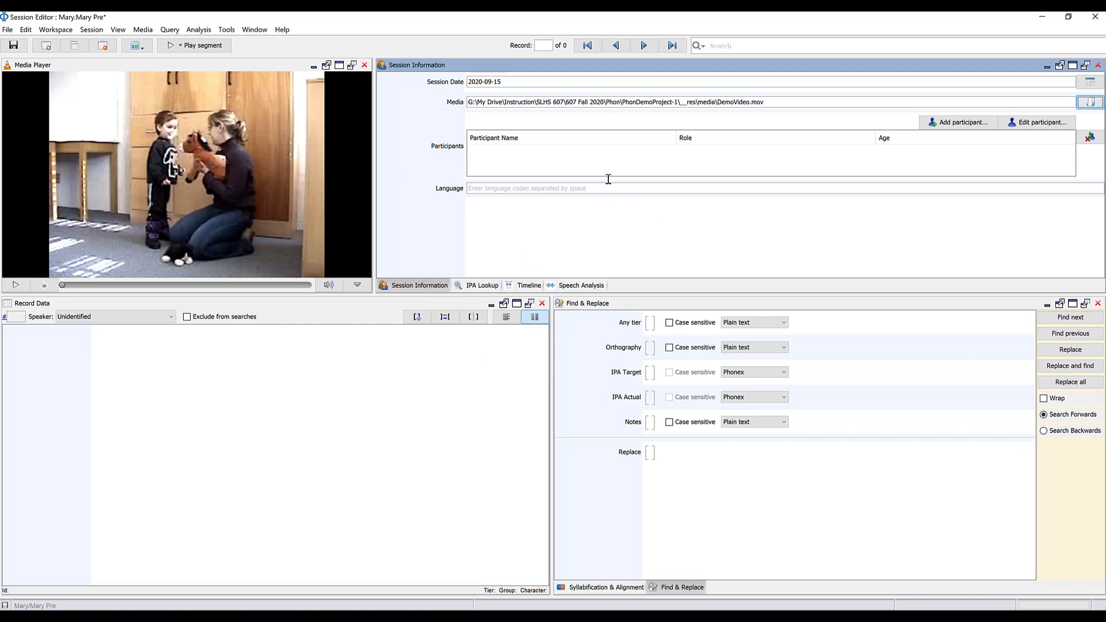
Add two participants to the session, one with the role Target Child and one with the role Clinician
{"action": "left_click", "coordinate": [928, 127]}
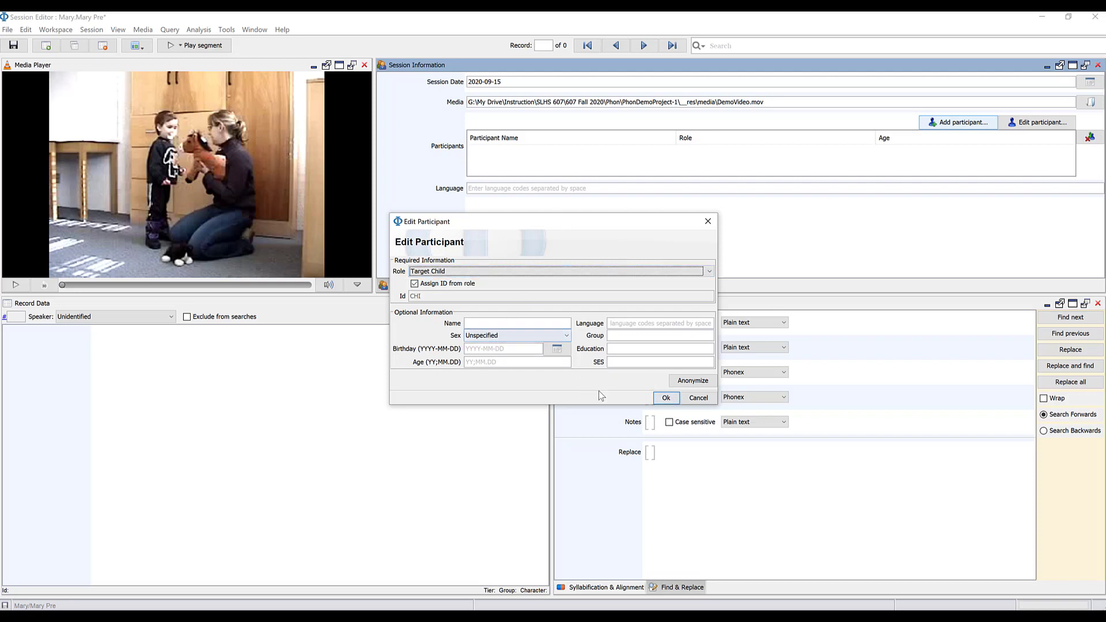
{"action": "left_click", "coordinate": [666, 398]}
{"action": "left_click", "coordinate": [959, 123]}
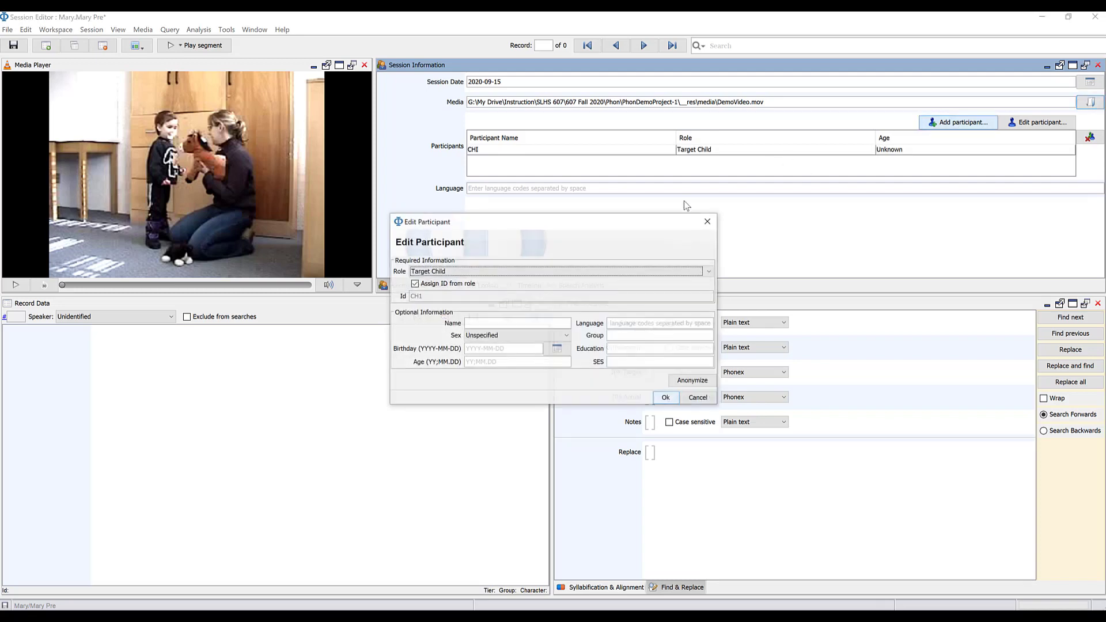
{"action": "left_click", "coordinate": [517, 269]}
{"action": "scroll", "coordinate": [514, 300], "scroll_direction": "down", "scroll_amount": 5}
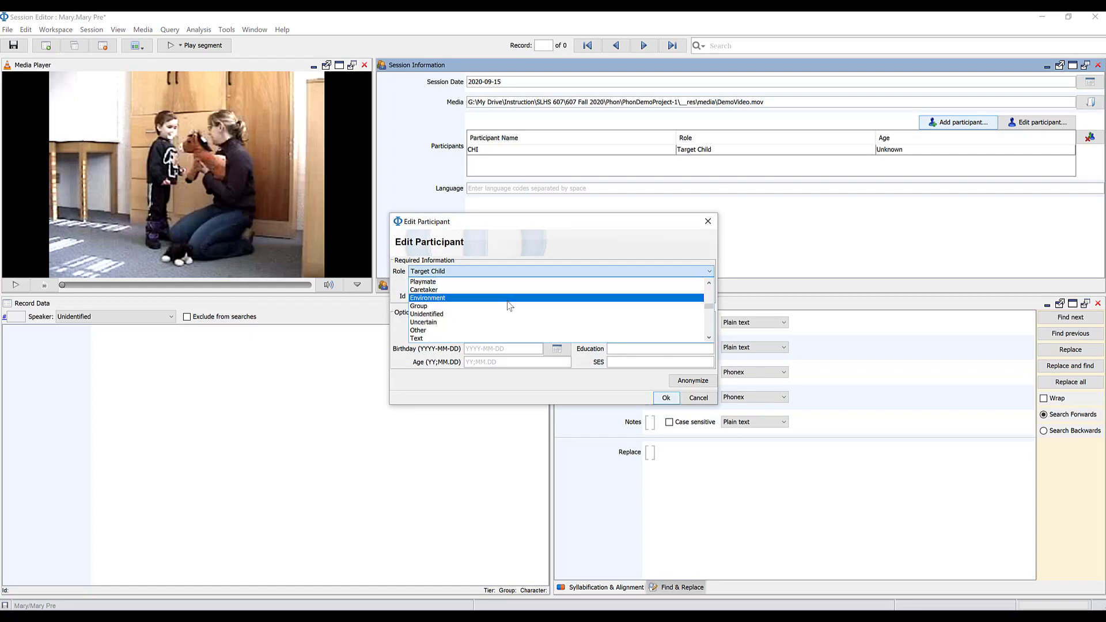
{"action": "scroll", "coordinate": [507, 301], "scroll_direction": "down", "scroll_amount": 7}
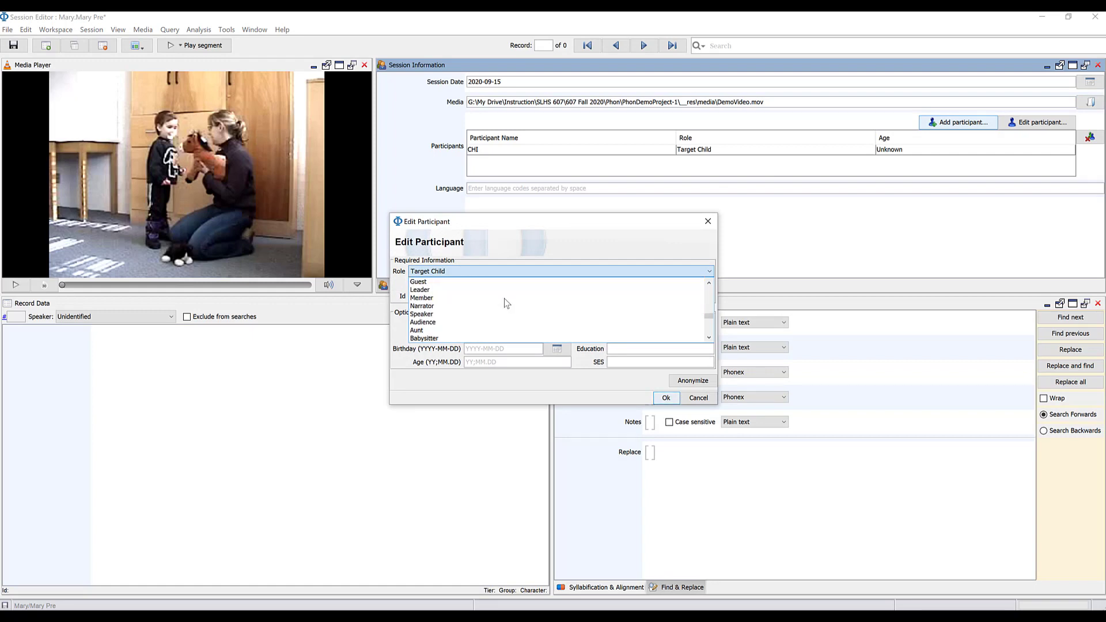
{"action": "scroll", "coordinate": [506, 303], "scroll_direction": "down", "scroll_amount": 1}
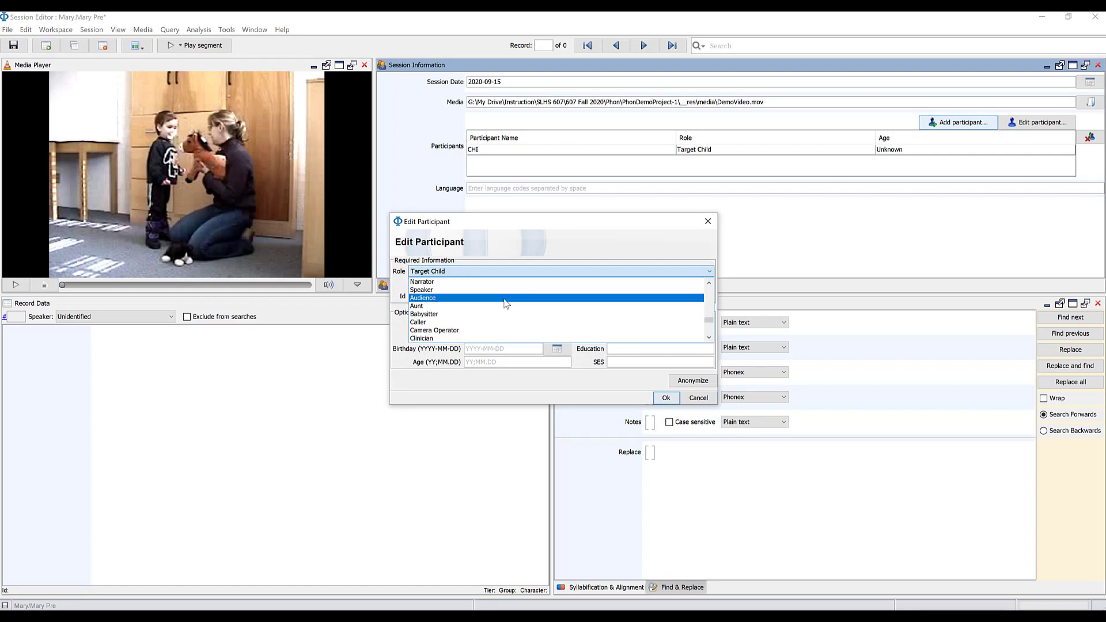
{"action": "left_click", "coordinate": [506, 338]}
{"action": "left_click", "coordinate": [664, 397]}
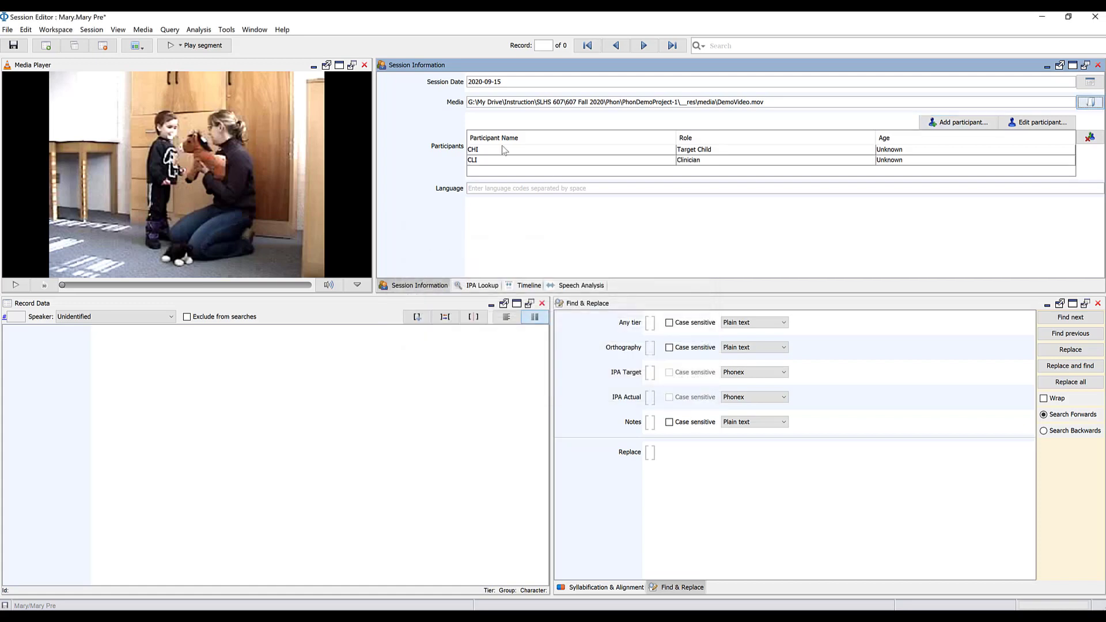
Set the session language to eng
{"action": "left_click", "coordinate": [504, 188]}
{"action": "type", "text": "e"}
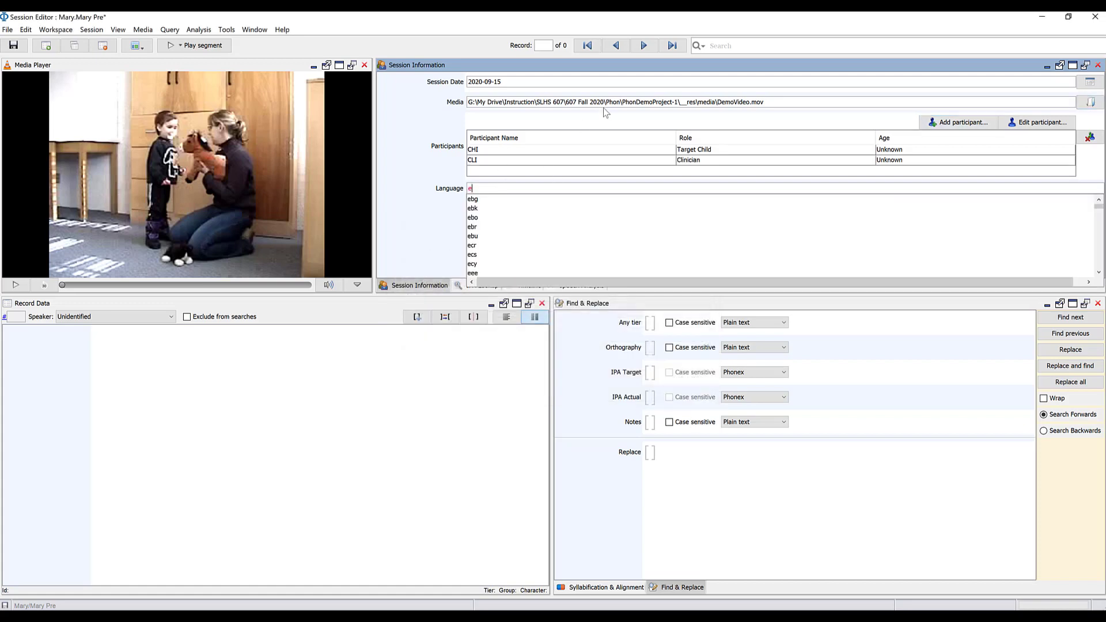
{"action": "type", "text": "ng"}
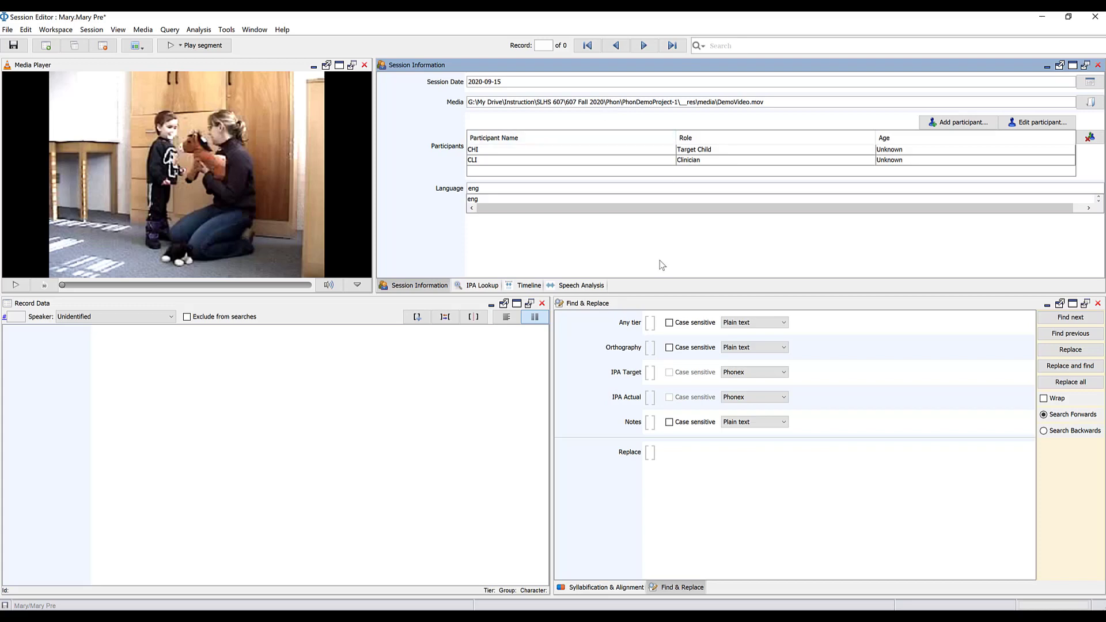